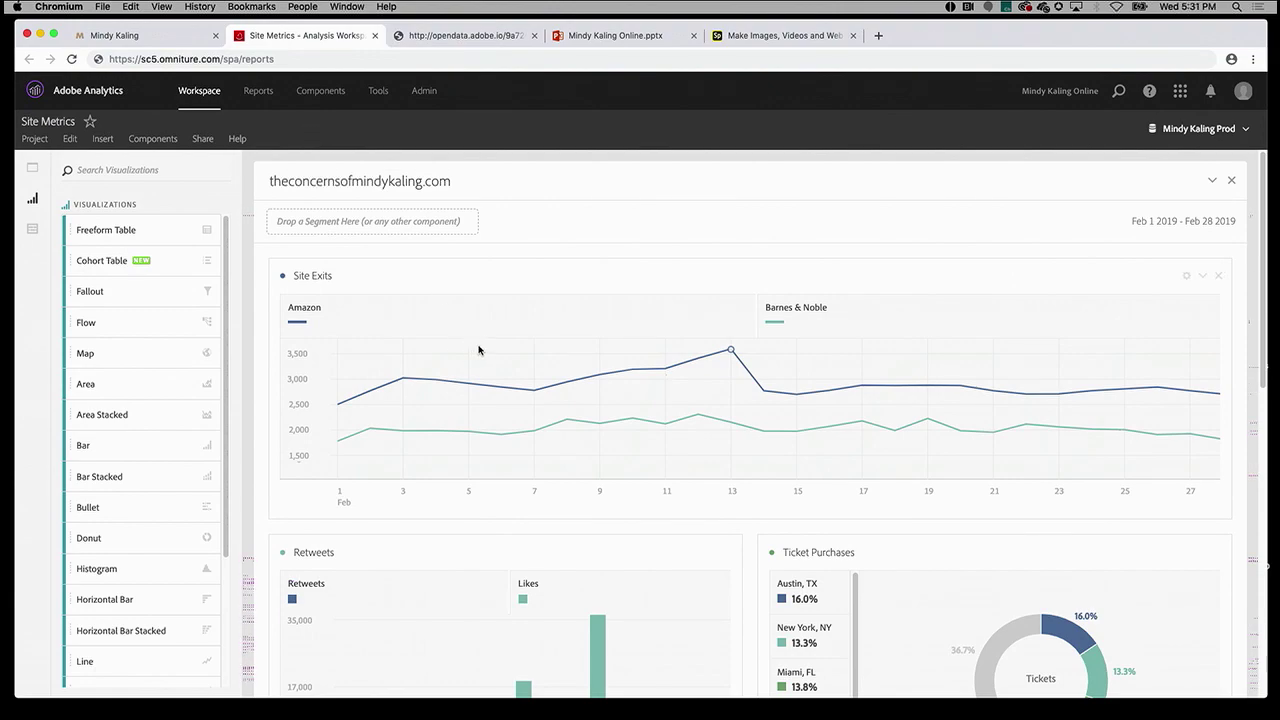
{"action": "scroll", "coordinate": [478, 375], "scroll_direction": "down", "scroll_amount": 10}
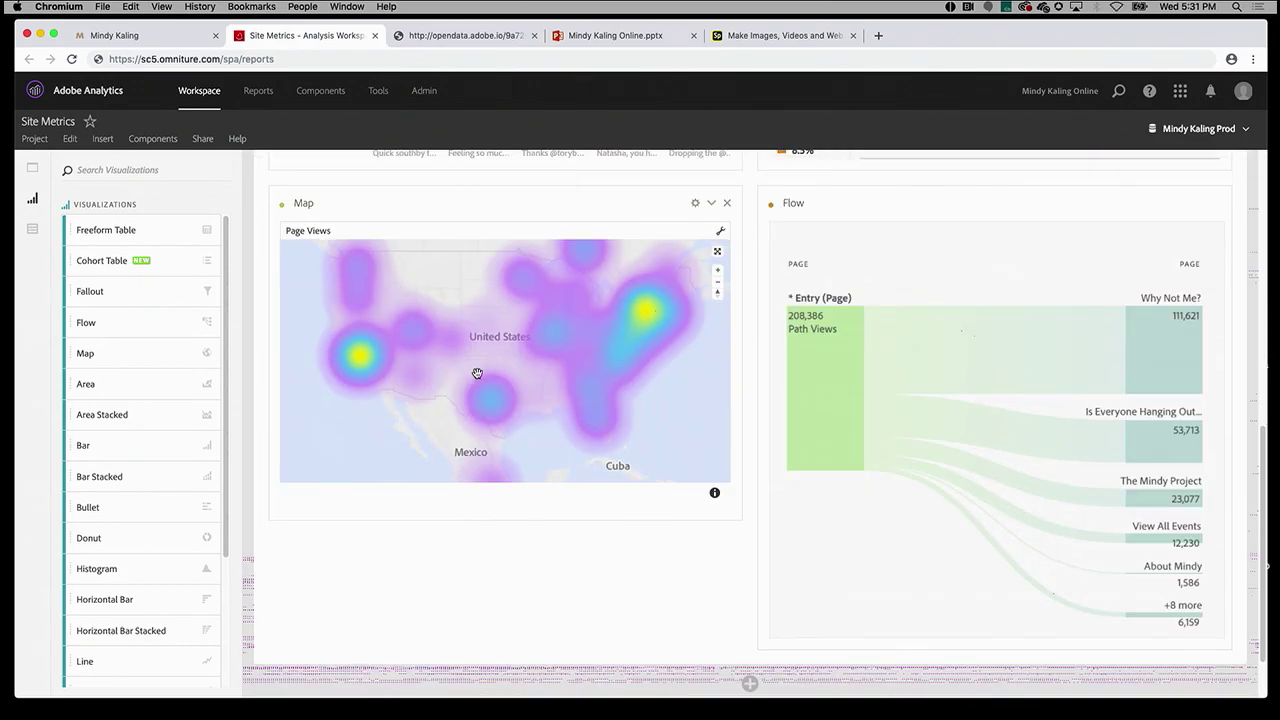
{"action": "scroll", "coordinate": [474, 370], "scroll_direction": "up", "scroll_amount": 10}
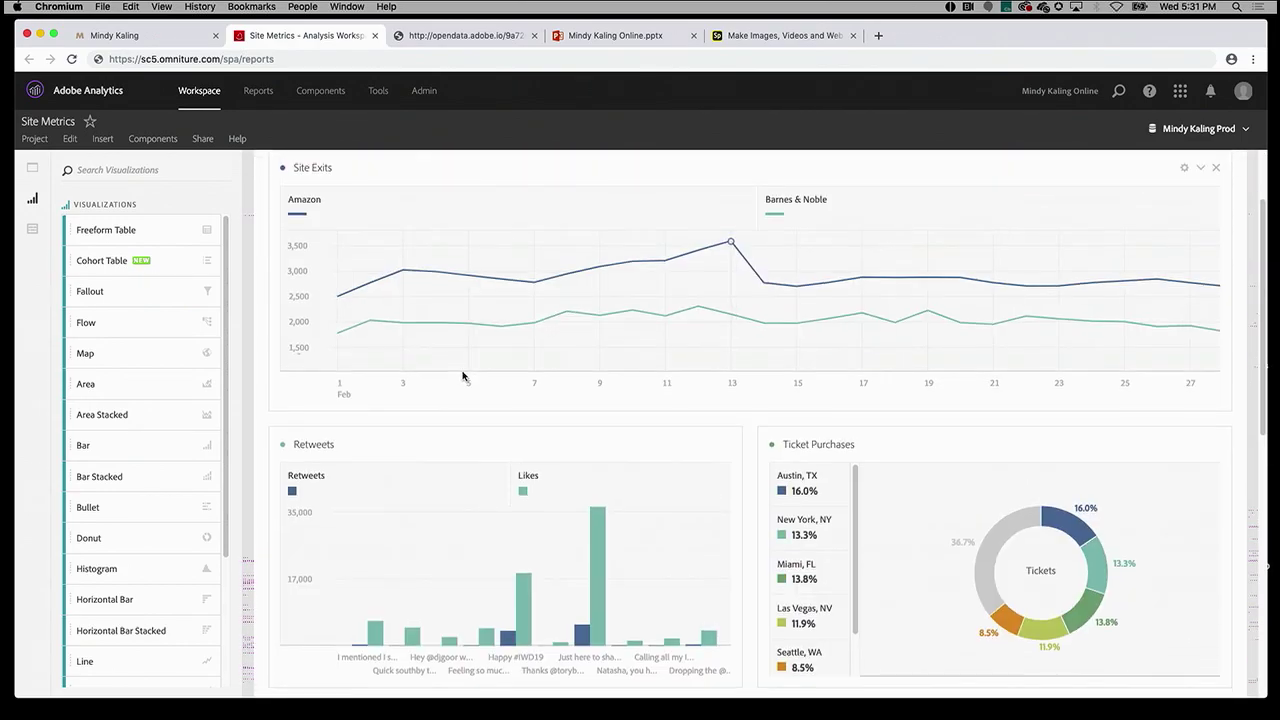
{"action": "scroll", "coordinate": [456, 378], "scroll_direction": "up", "scroll_amount": 1}
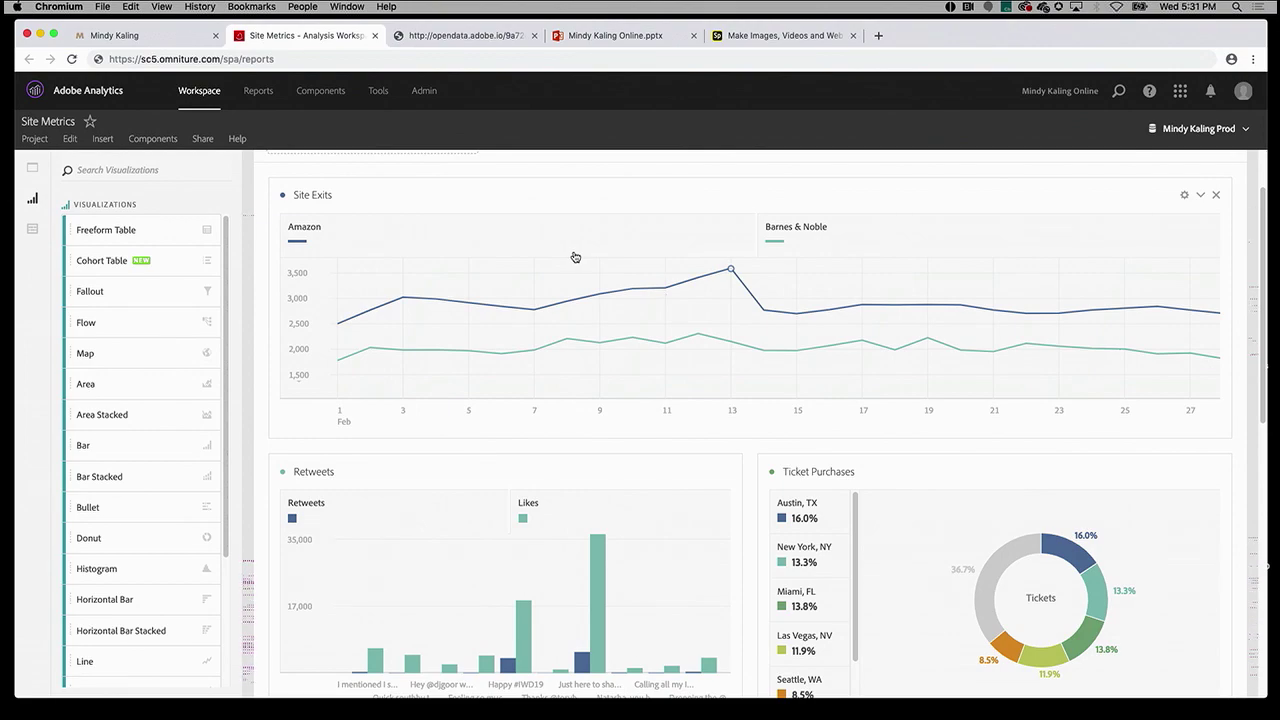
Step: Generate an automatic caption for the Site Exits chart from its header menu
{"action": "right_click", "coordinate": [409, 195]}
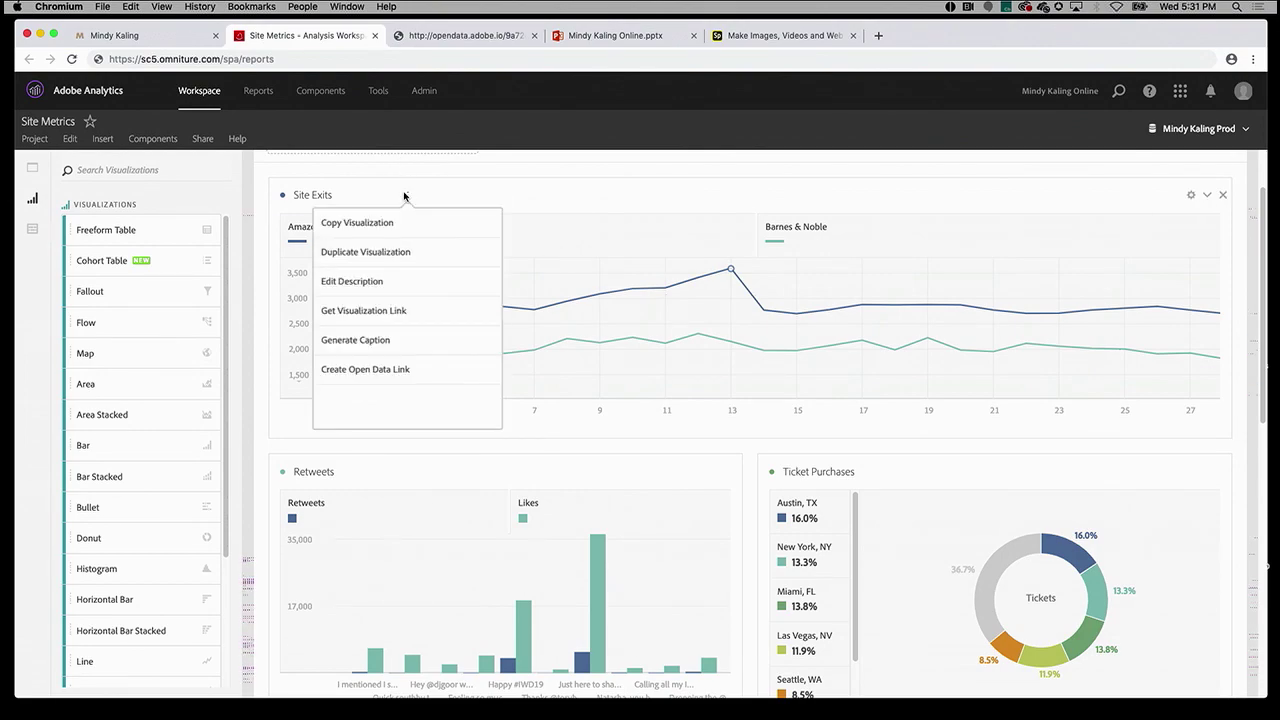
{"action": "left_click", "coordinate": [388, 341]}
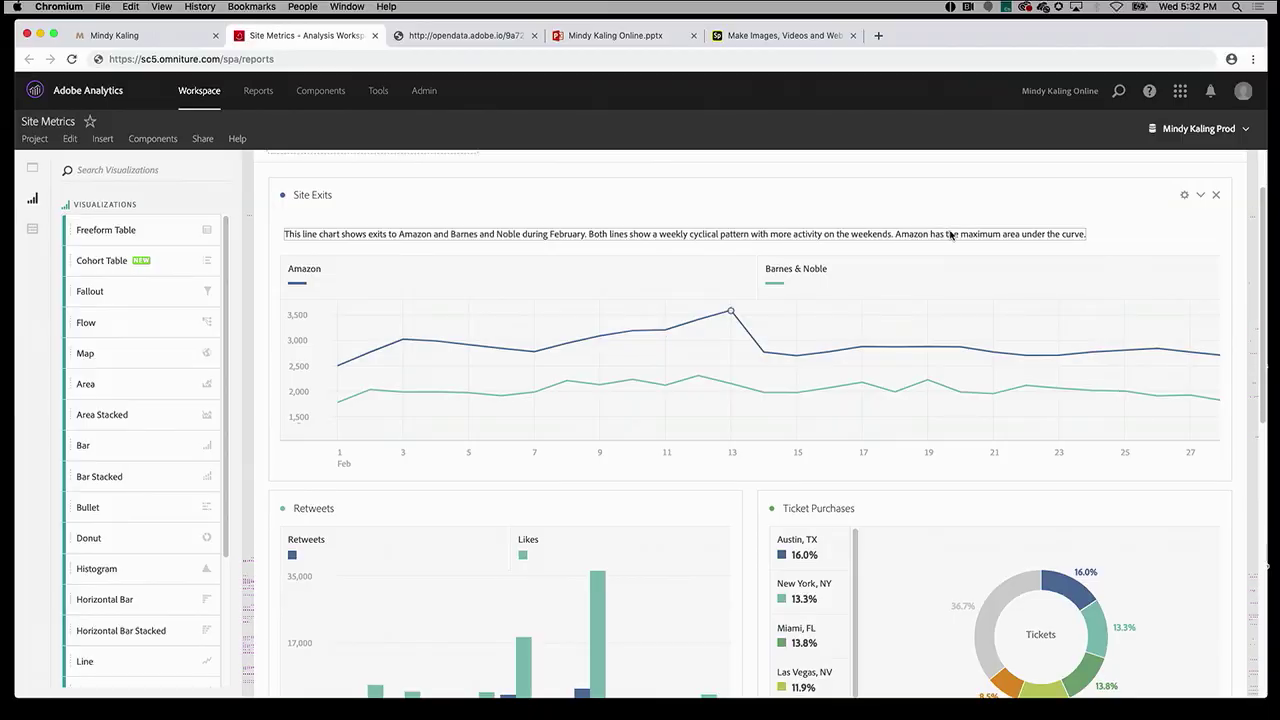
Step: Rewrite the caption's last sentence to read 'Amazon has the most exits.'
{"action": "left_click", "coordinate": [963, 236]}
{"action": "left_click_drag", "start_coordinate": [963, 236], "coordinate": [1080, 233]}
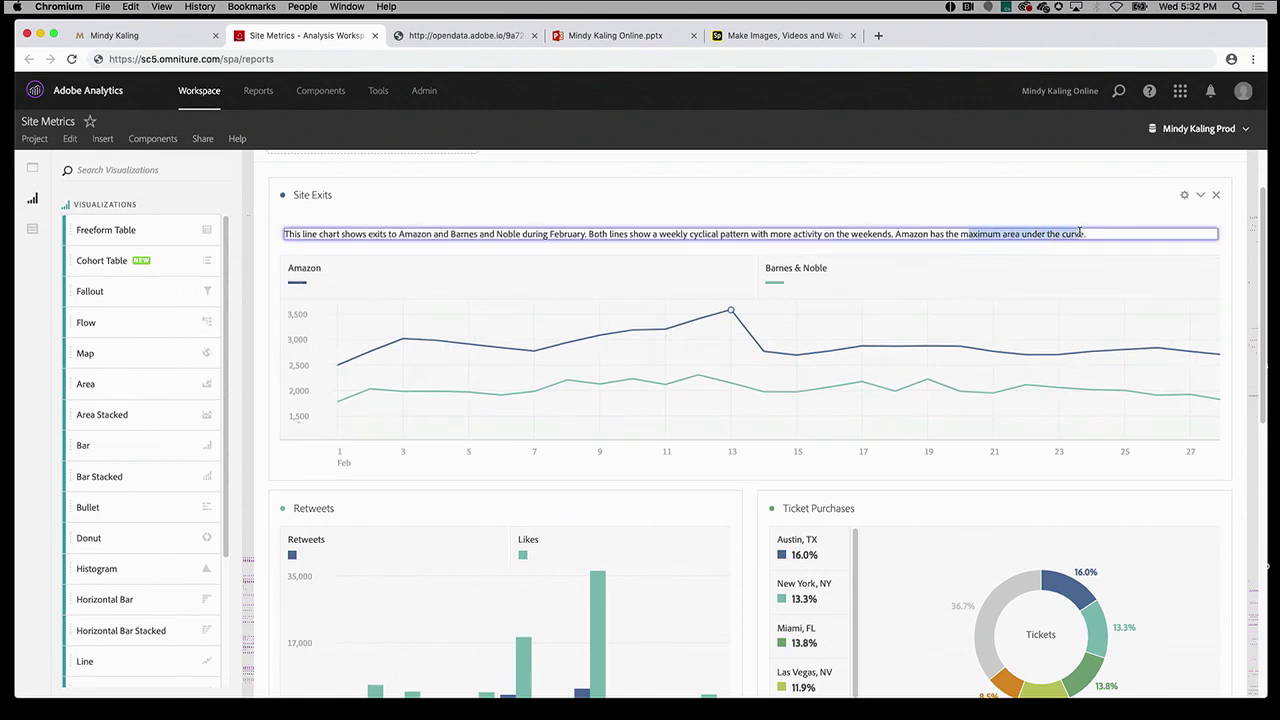
{"action": "type", "text": "o"}
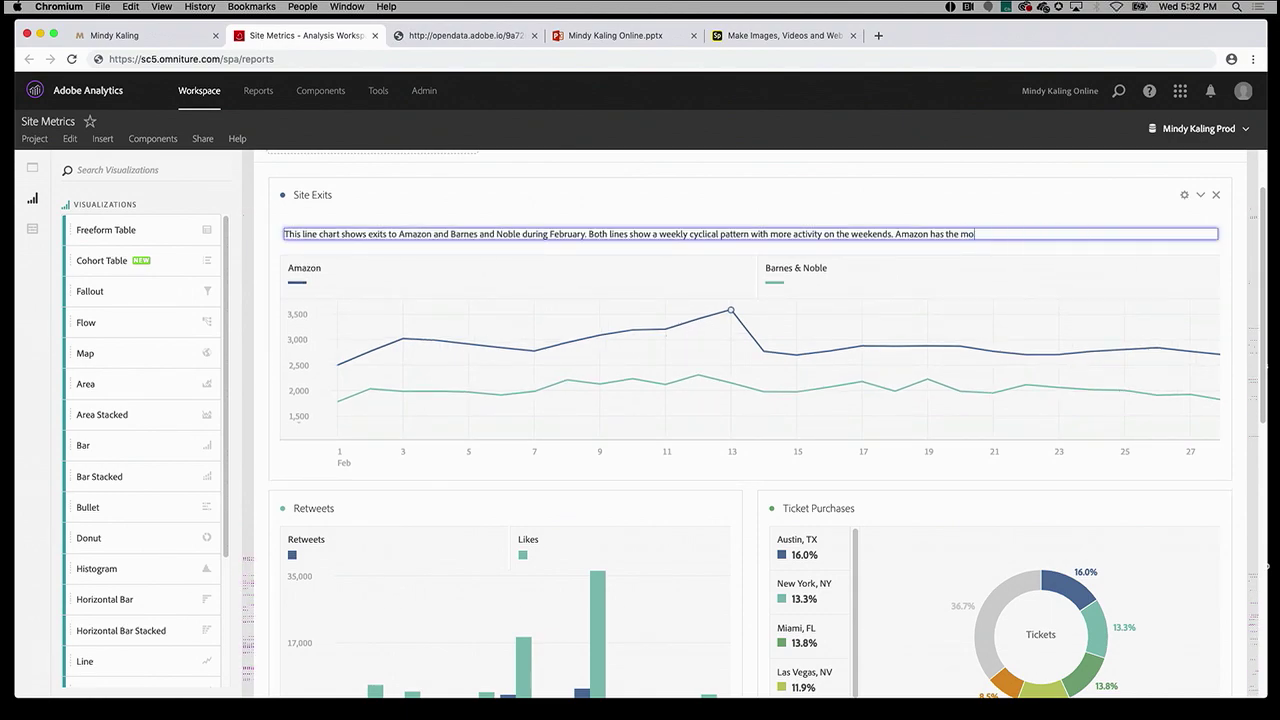
{"action": "type", "text": "st exits."}
{"action": "key", "text": "Return"}
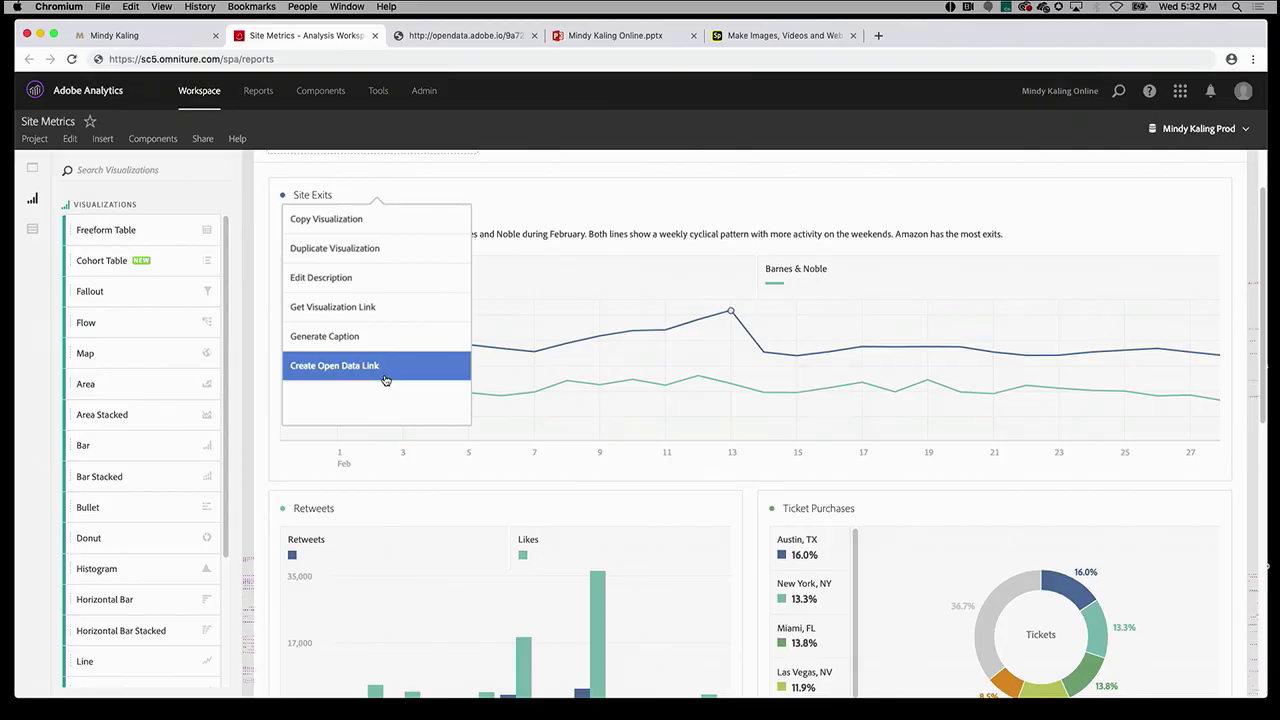
{"action": "left_click", "coordinate": [389, 376]}
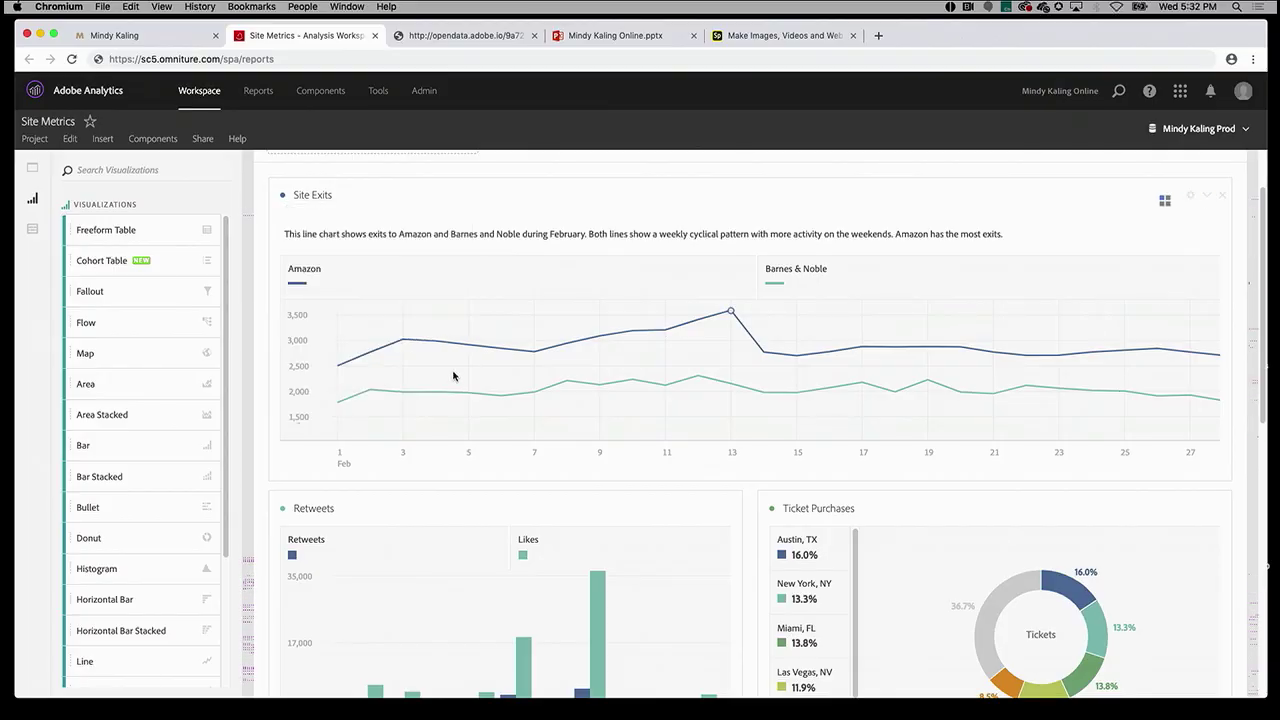
Step: View the Open Data Link's daily February exit table, then switch to the PowerPoint deck
{"action": "scroll", "coordinate": [1005, 280], "scroll_direction": "down", "scroll_amount": 1}
{"action": "scroll", "coordinate": [1005, 280], "scroll_direction": "up", "scroll_amount": 2}
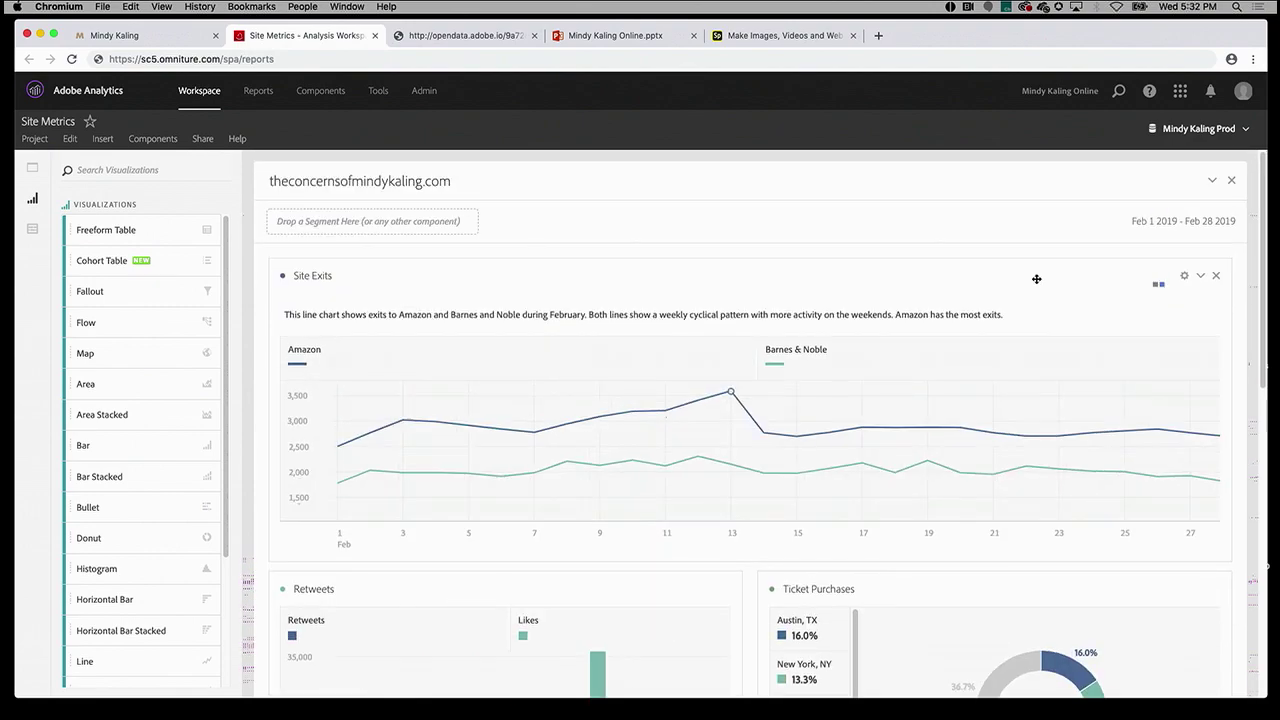
{"action": "left_click", "coordinate": [1158, 278]}
{"action": "left_click", "coordinate": [478, 37]}
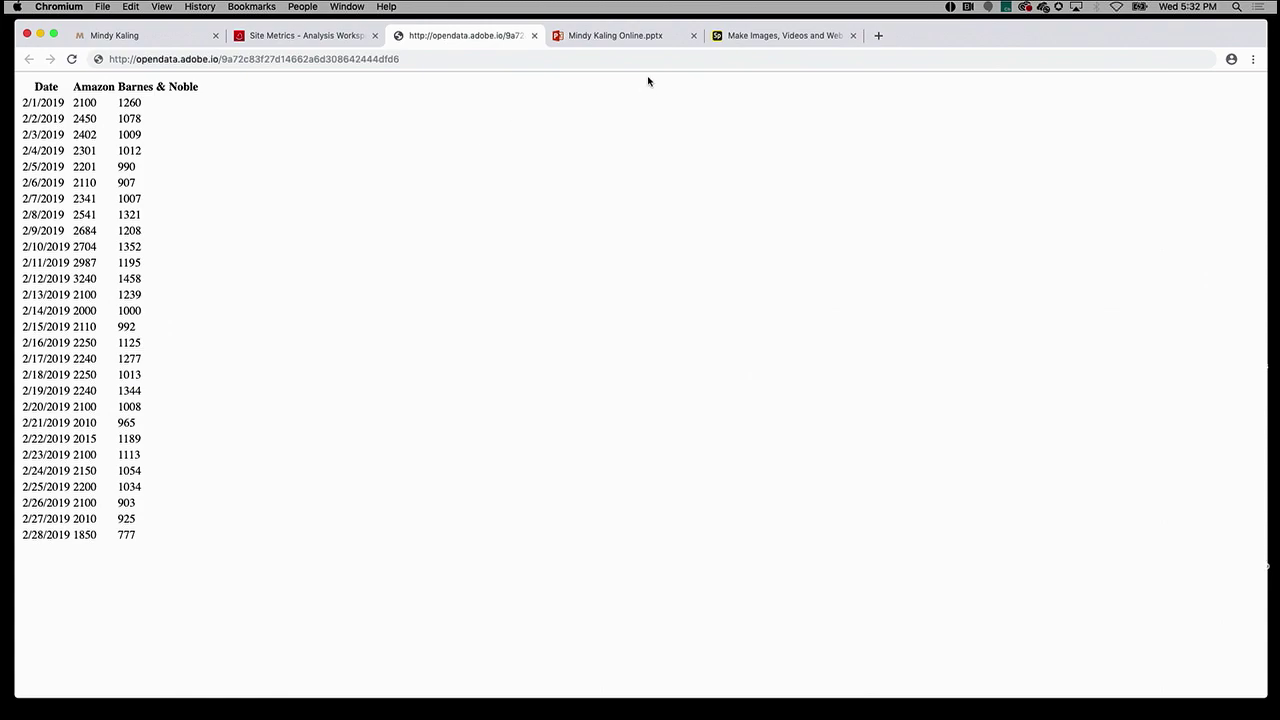
{"action": "left_click", "coordinate": [628, 40]}
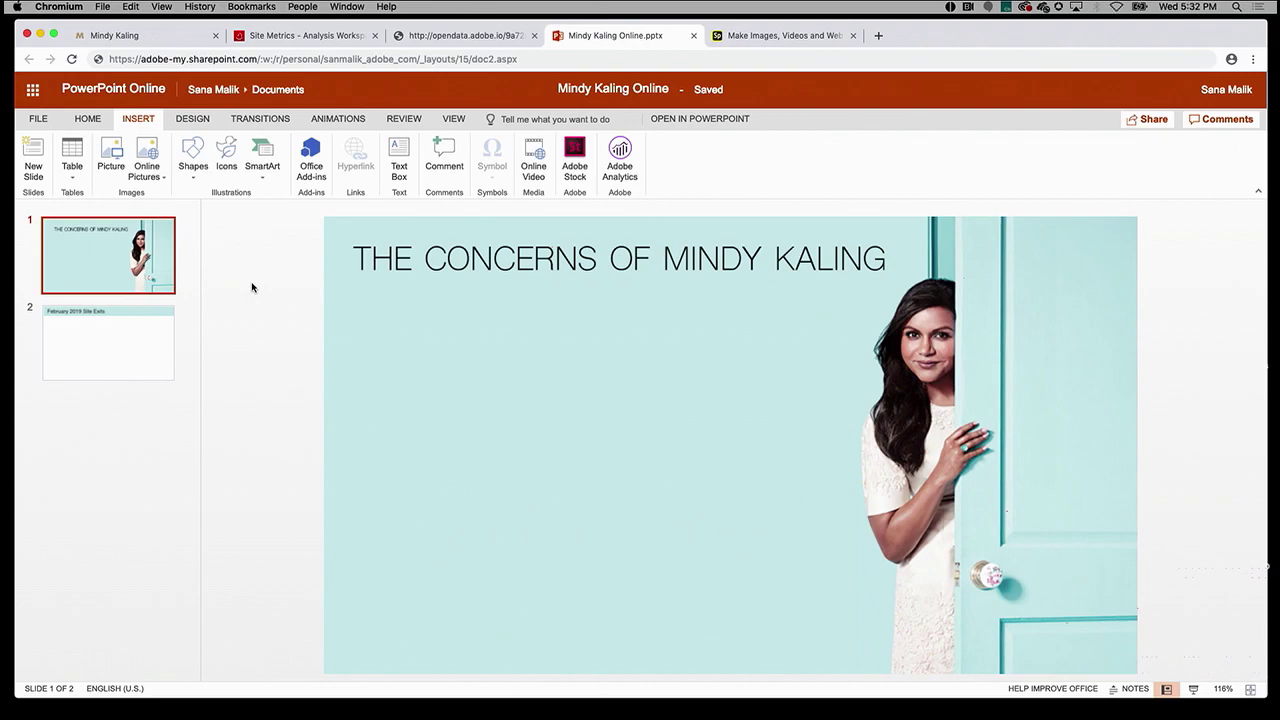
Step: Insert the Site Exits Open Data Link with captions onto slide 2, 'February 2019 Site Exits'
{"action": "left_click", "coordinate": [622, 168]}
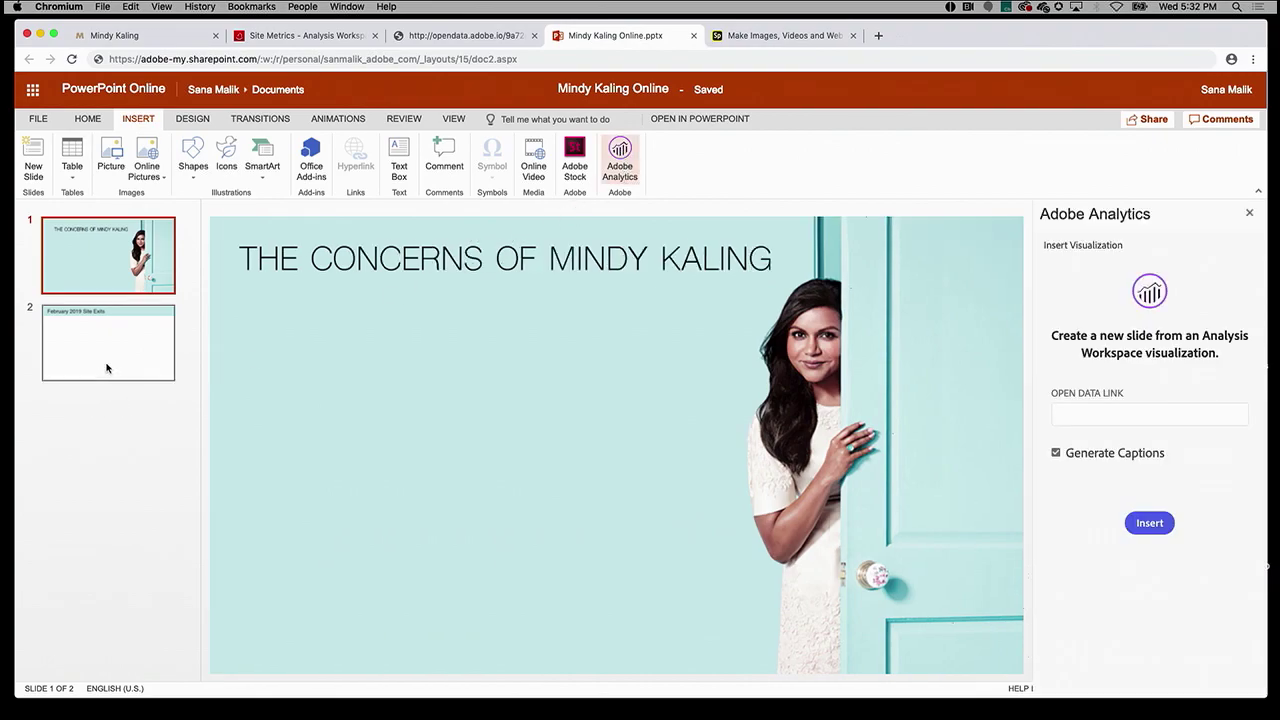
{"action": "left_click", "coordinate": [108, 368]}
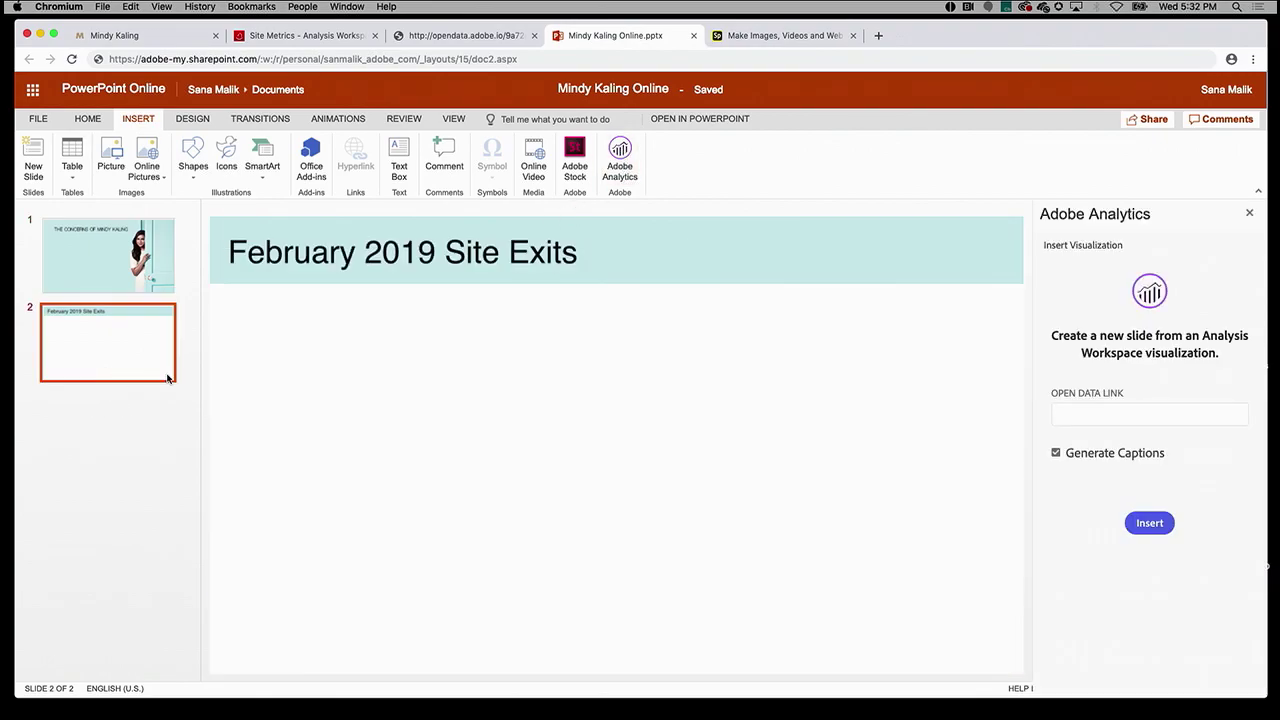
{"action": "left_click", "coordinate": [1135, 420]}
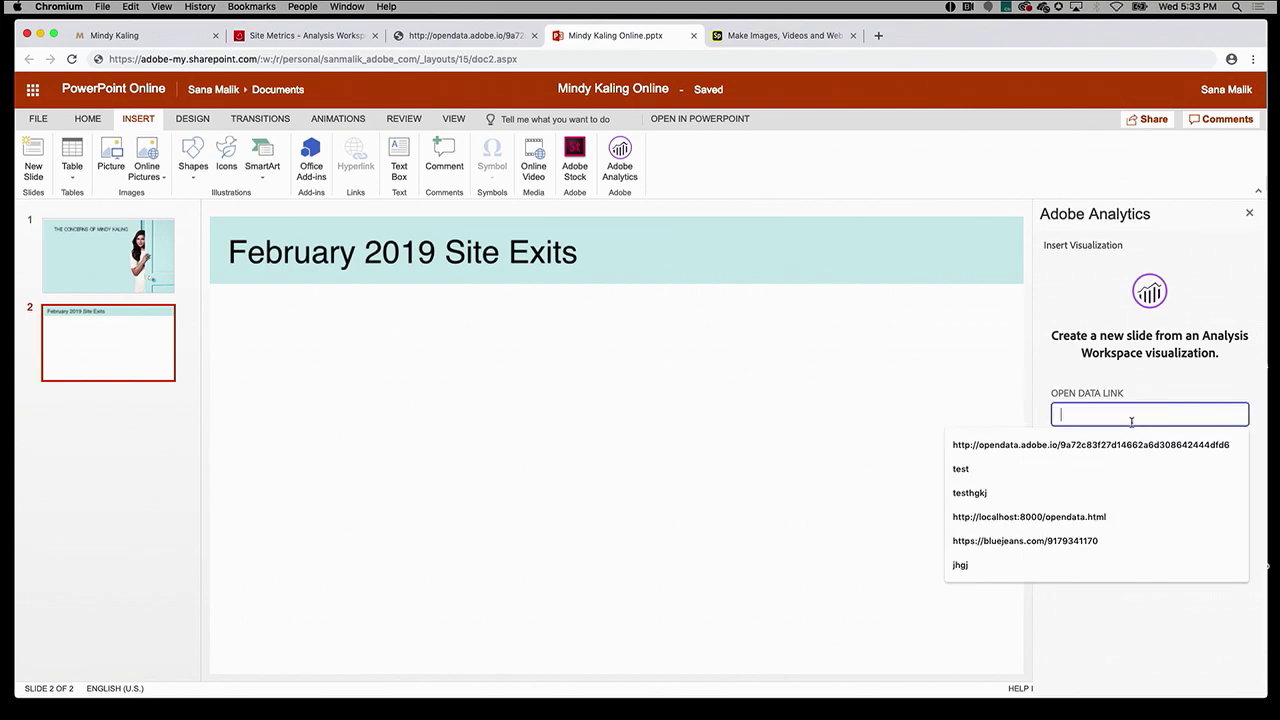
{"action": "left_click", "coordinate": [1132, 444]}
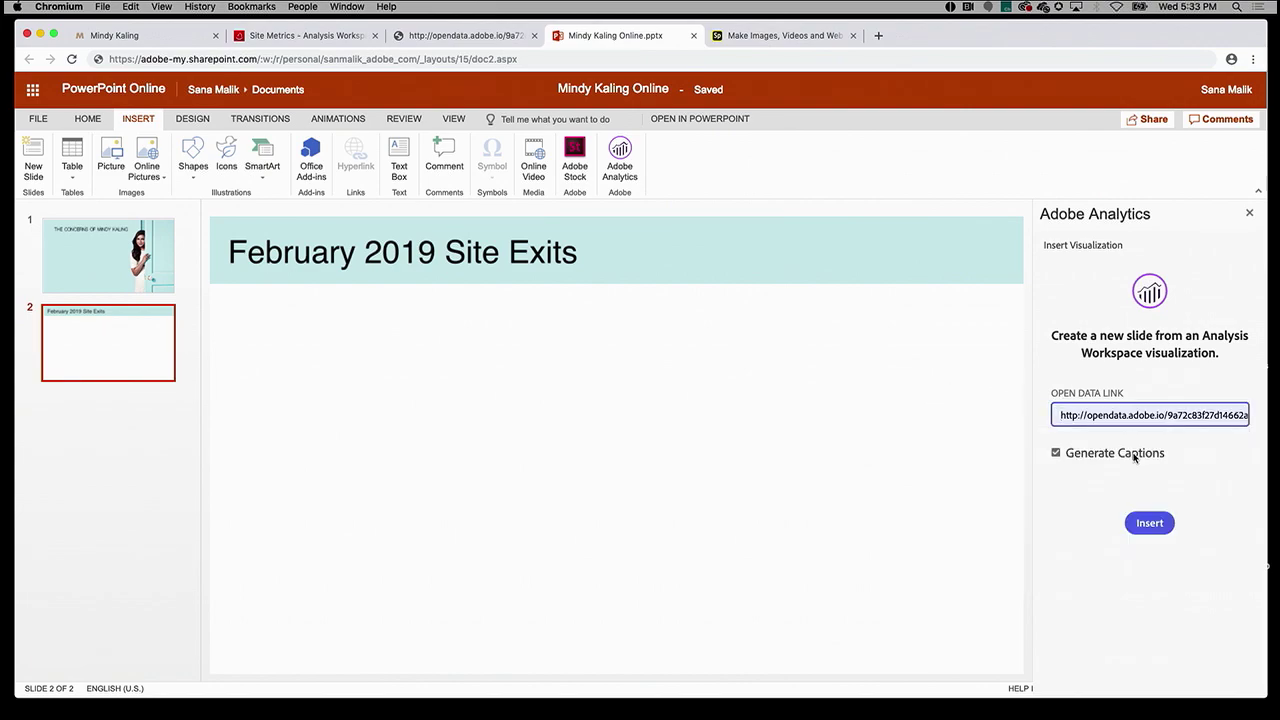
{"action": "left_click", "coordinate": [1155, 530]}
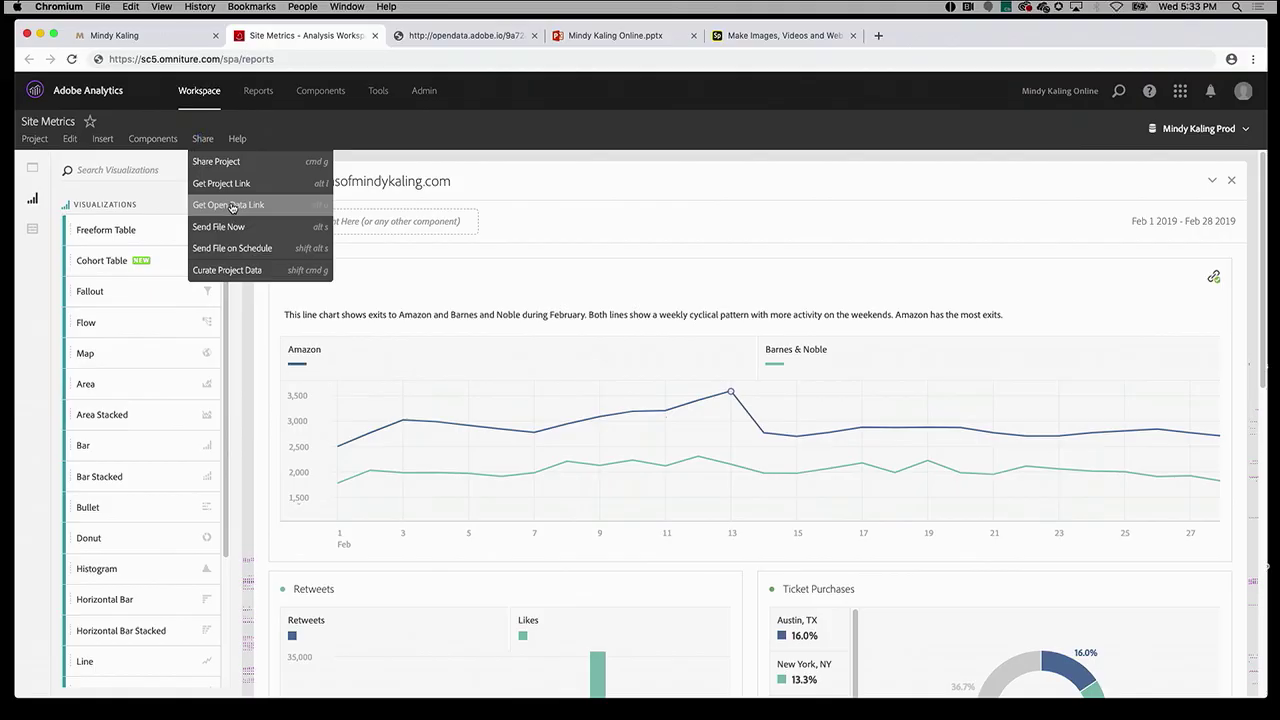
Step: Show the chart's Open Data Link dialog, then go to the Spark Page story
{"action": "left_click", "coordinate": [229, 205]}
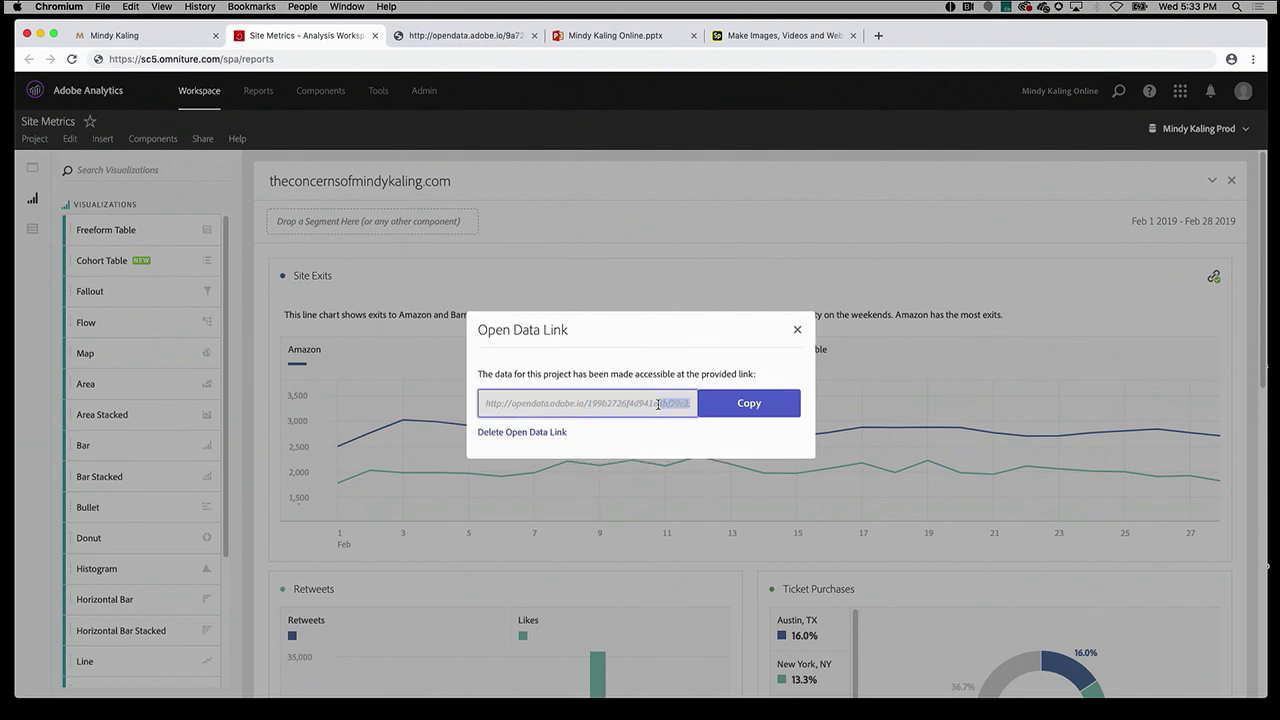
{"action": "left_click", "coordinate": [738, 36]}
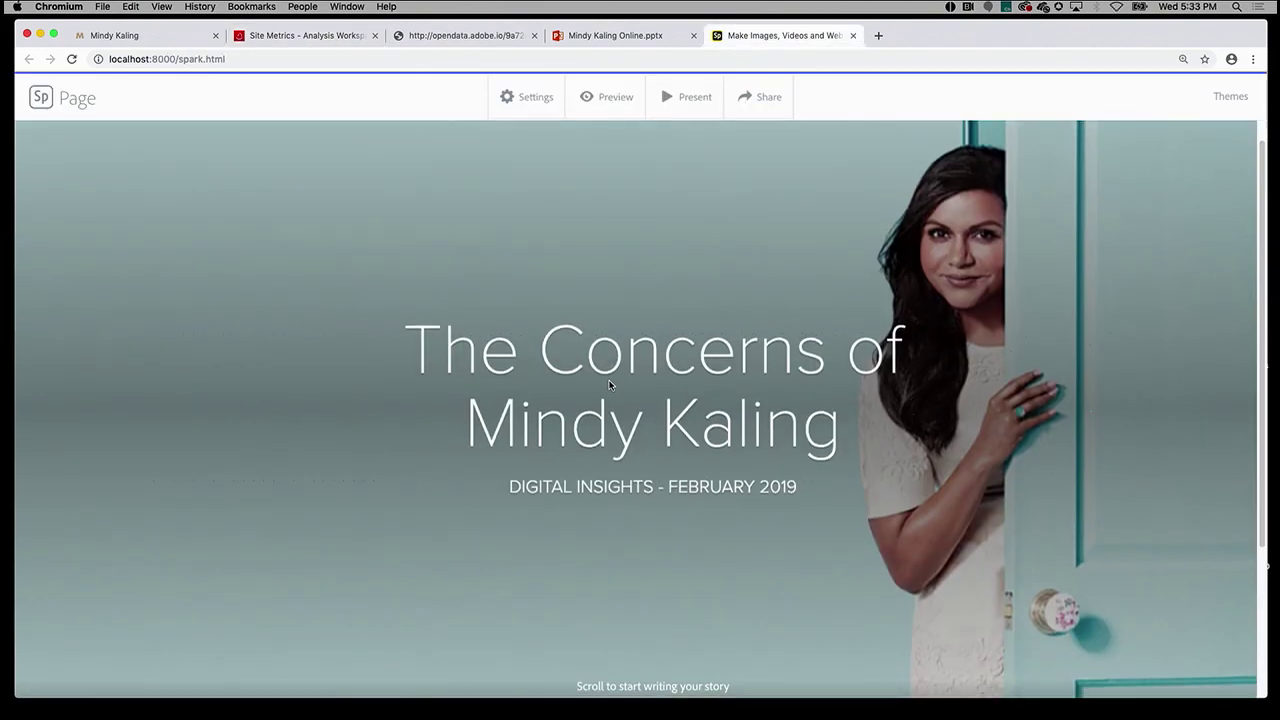
Step: Add a photo card below the title using Adobe Analytics visualizations as the image source
{"action": "scroll", "coordinate": [607, 383], "scroll_direction": "down", "scroll_amount": 3}
{"action": "left_click", "coordinate": [653, 481]}
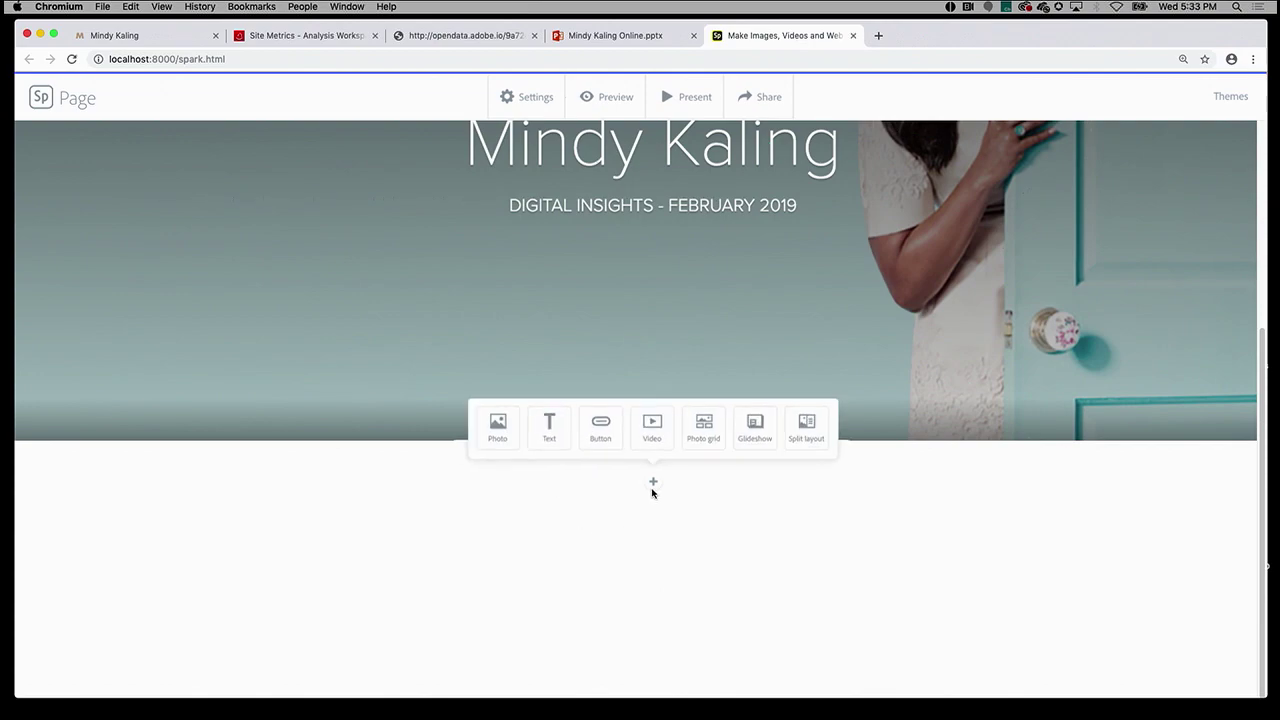
{"action": "left_click", "coordinate": [488, 425]}
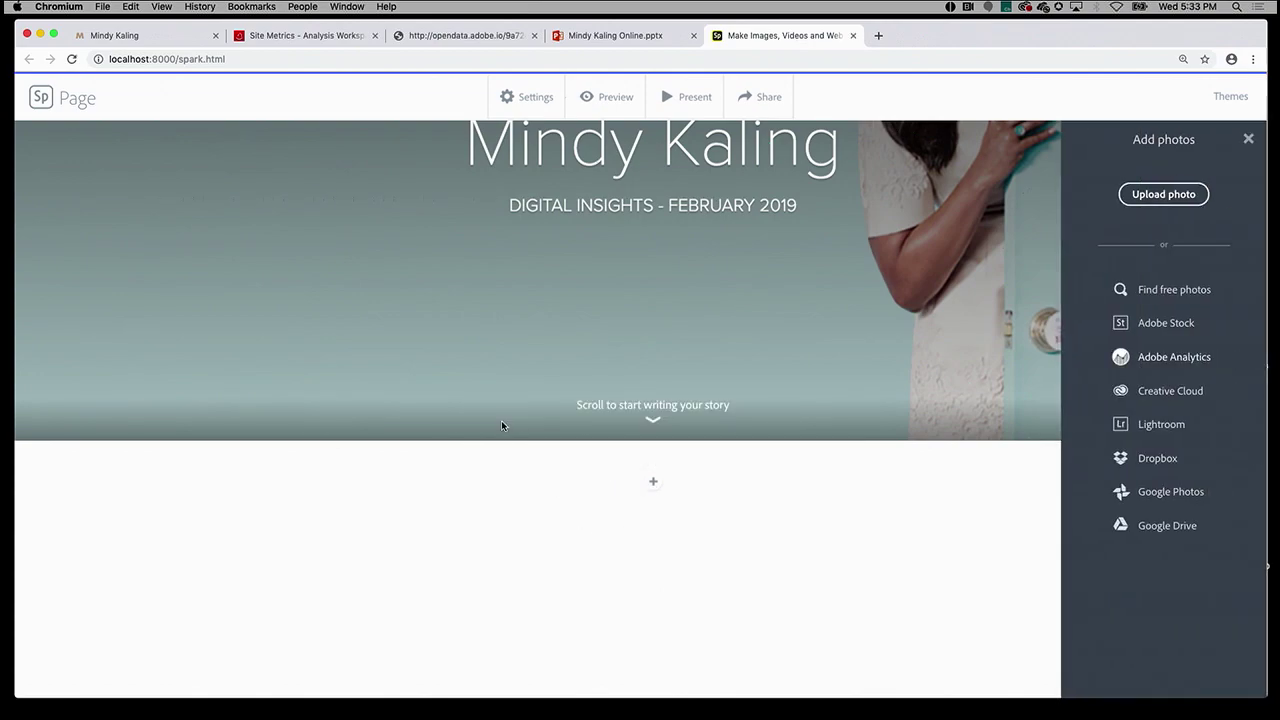
{"action": "left_click", "coordinate": [1207, 359]}
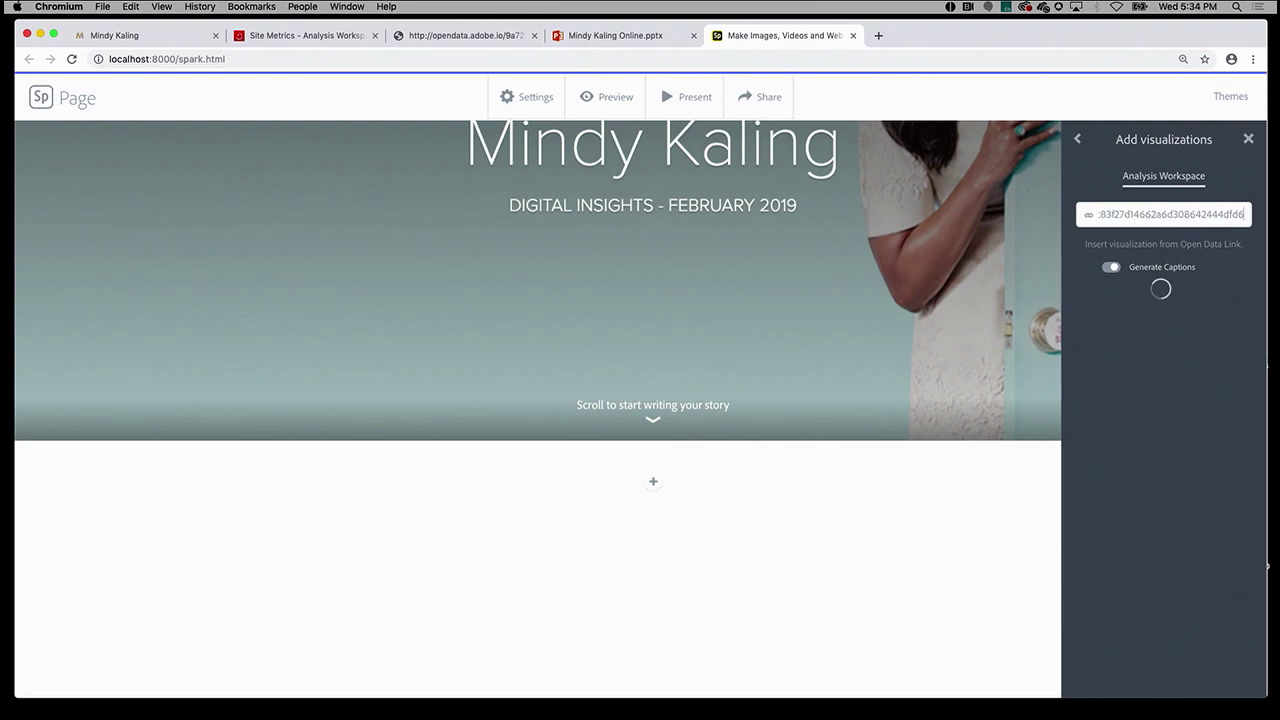
{"action": "scroll", "coordinate": [538, 400], "scroll_direction": "down", "scroll_amount": 5}
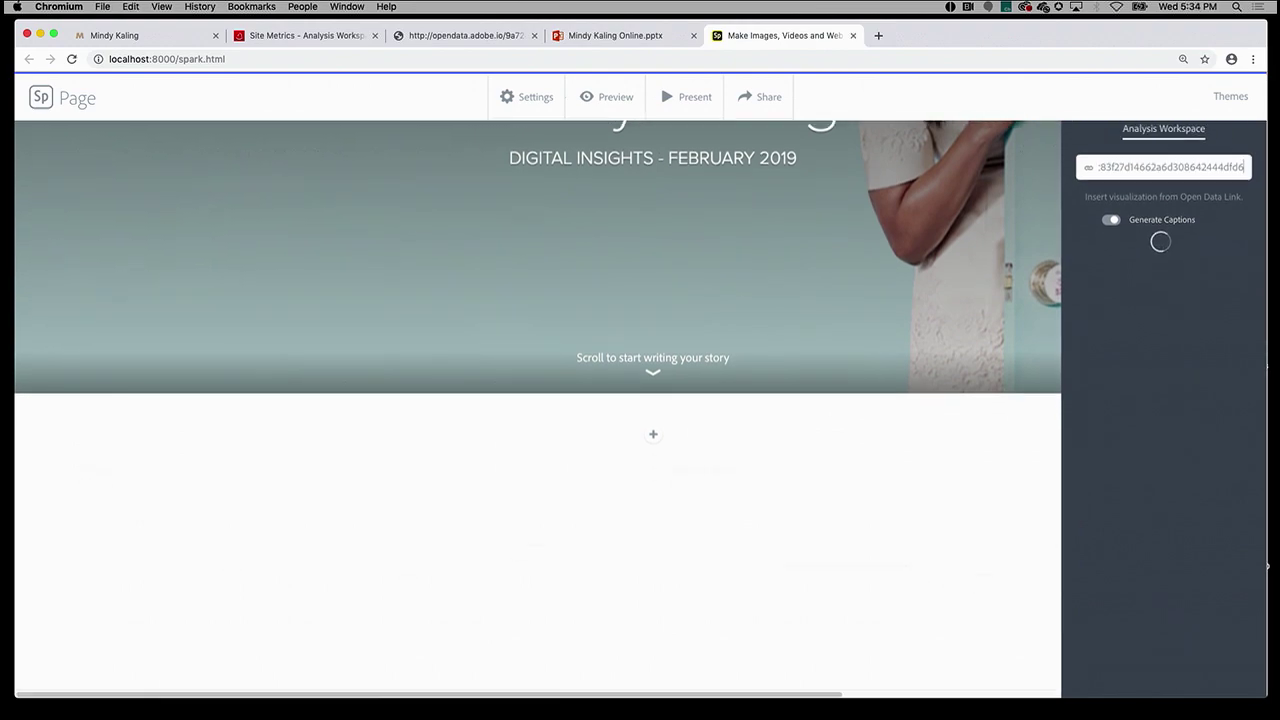
{"action": "scroll", "coordinate": [538, 400], "scroll_direction": "down", "scroll_amount": 5}
{"action": "scroll", "coordinate": [538, 400], "scroll_direction": "down", "scroll_amount": 10}
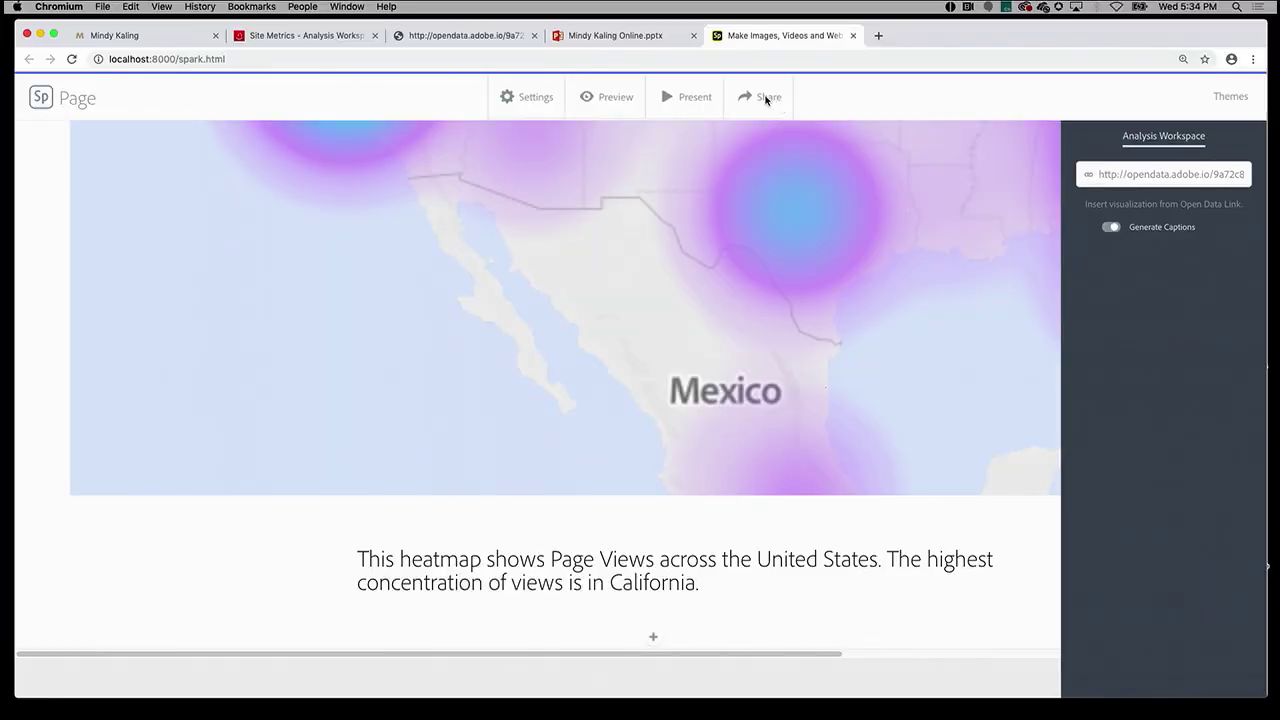
Step: Open the Share dialog to get the published spark.adobe.com page link
{"action": "left_click", "coordinate": [766, 98]}
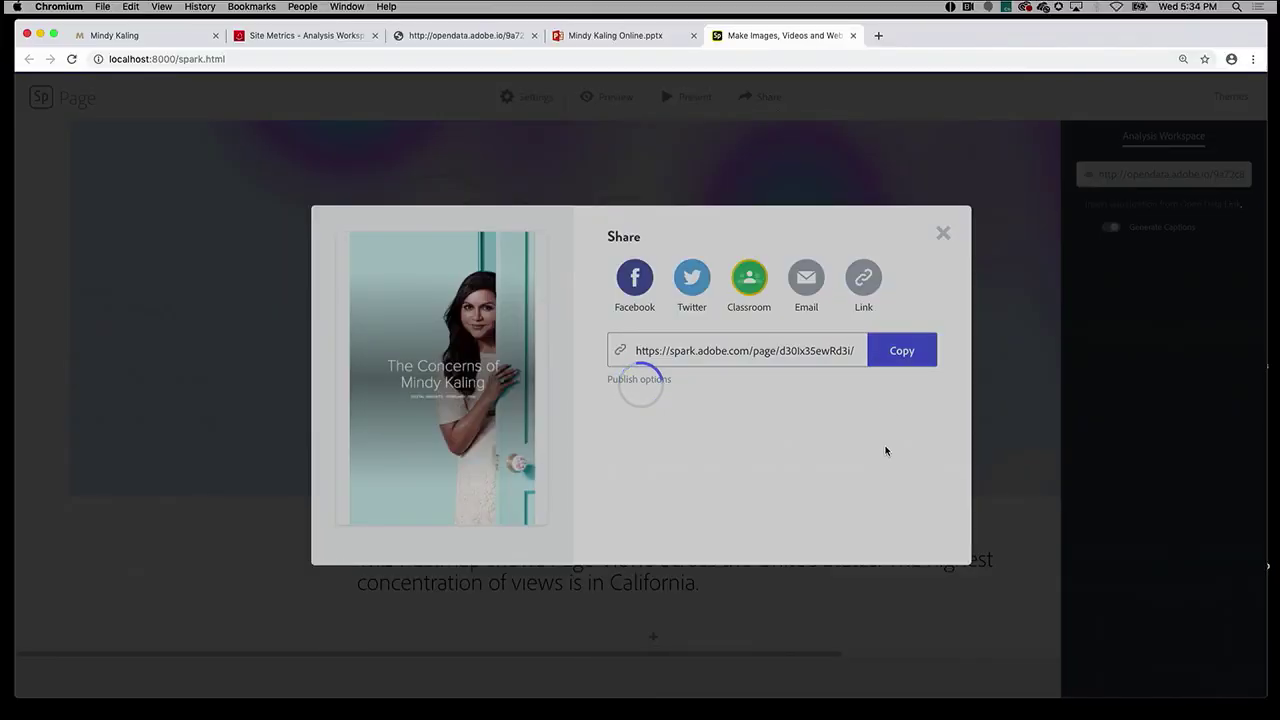